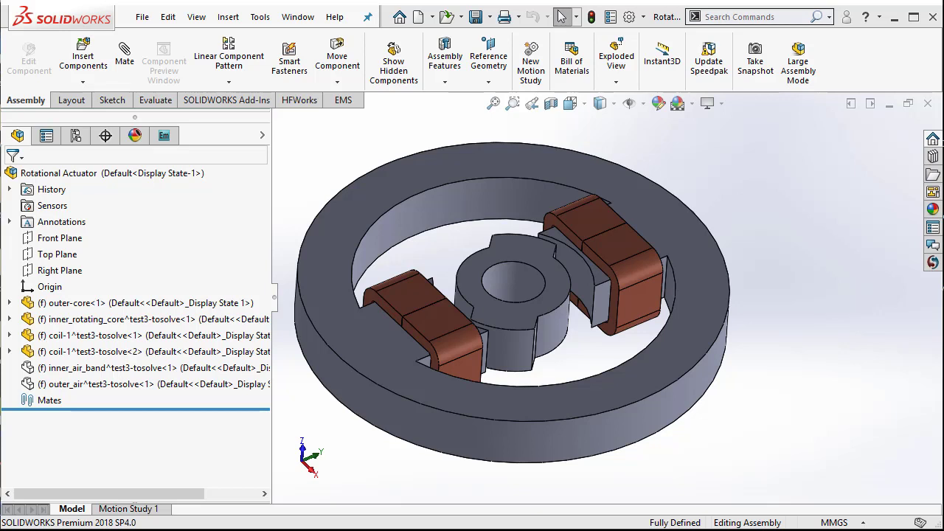
Step: Switch the FeatureManager pane to the EMS tree to list Study 1 and Study 2
click(163, 135)
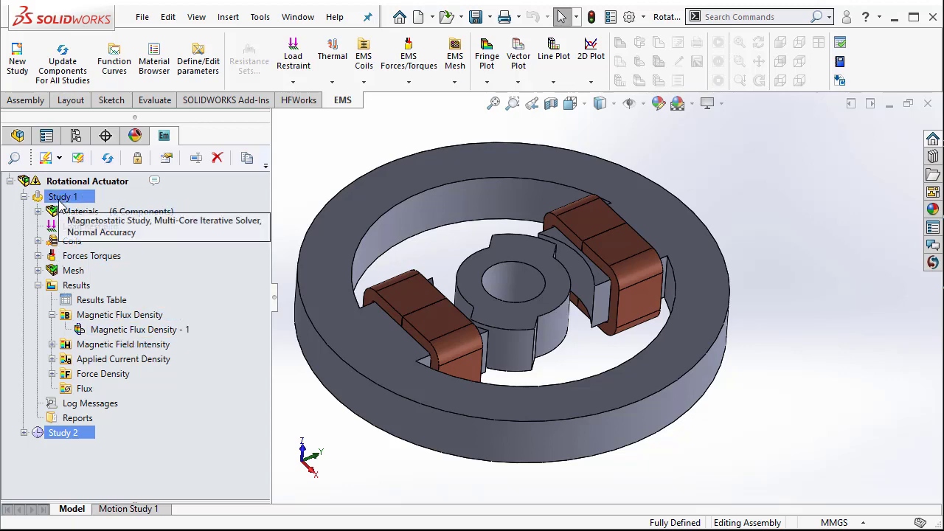
Step: Preview the Magnetic Flux Density - 1 plot, then return to the shaded model and assembly tree
double_click(112, 332)
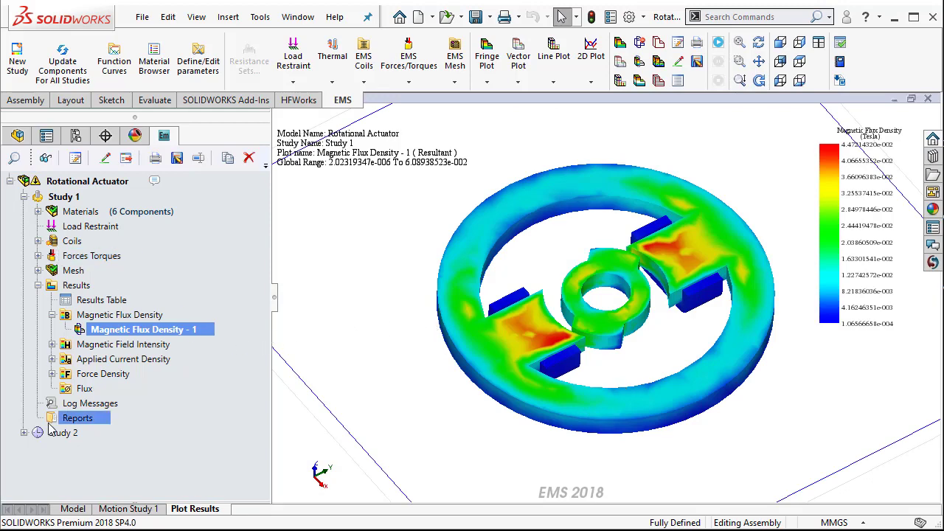
click(77, 510)
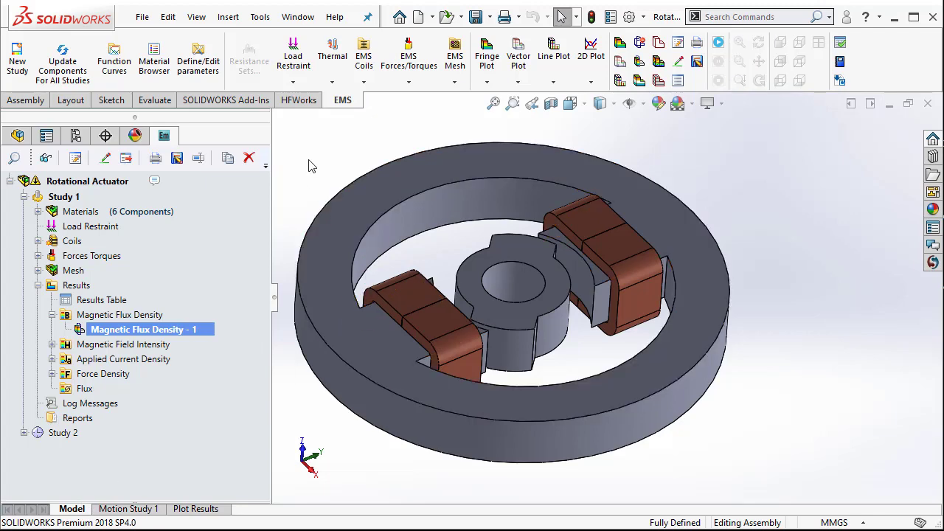
key(f)
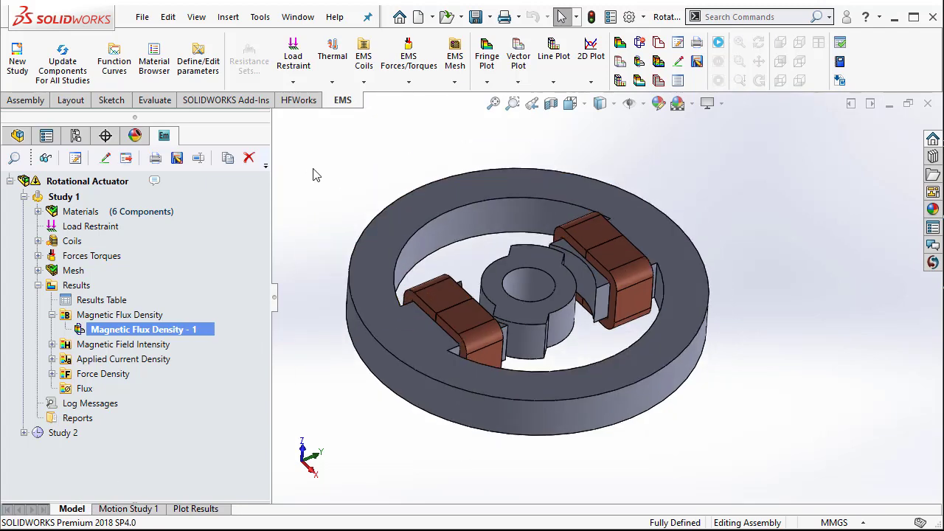
click(17, 137)
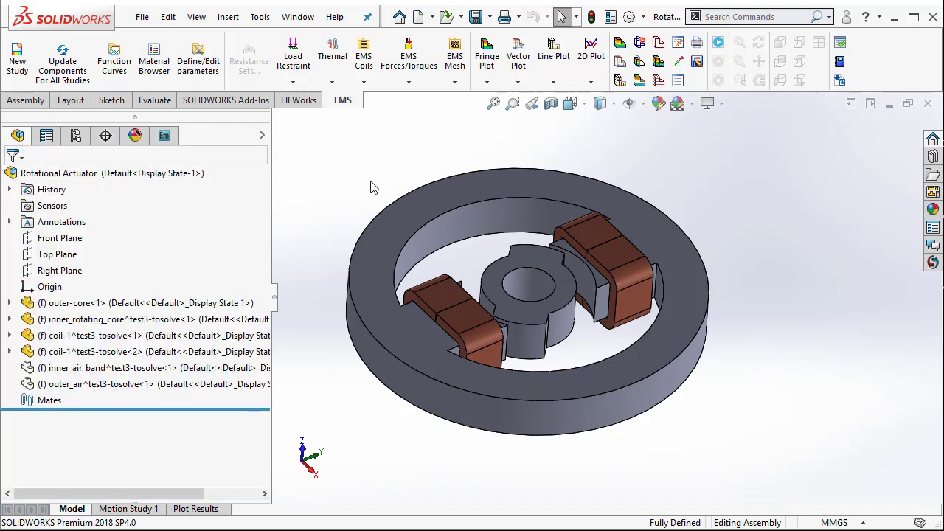
Step: Open a new Sketch1 on the Front Plane, viewed Normal To
key(f)
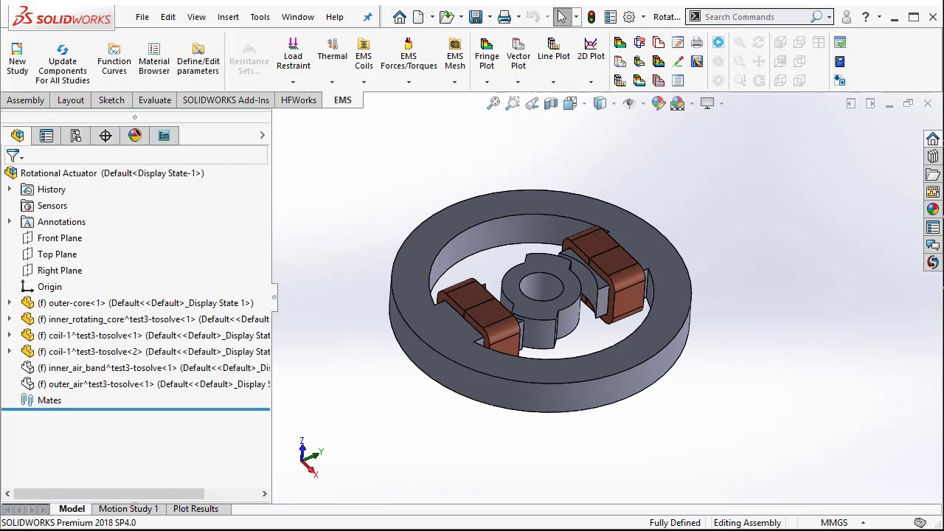
click(60, 239)
right_click(62, 240)
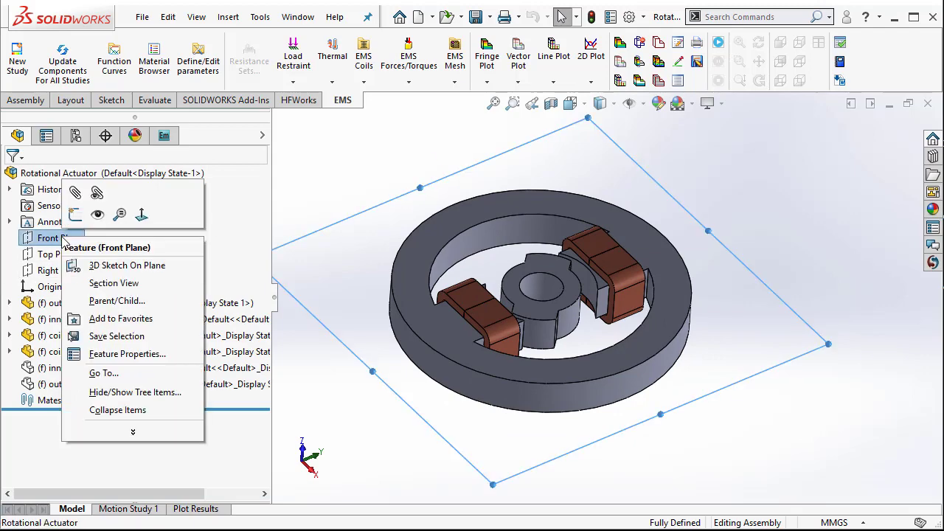
click(74, 212)
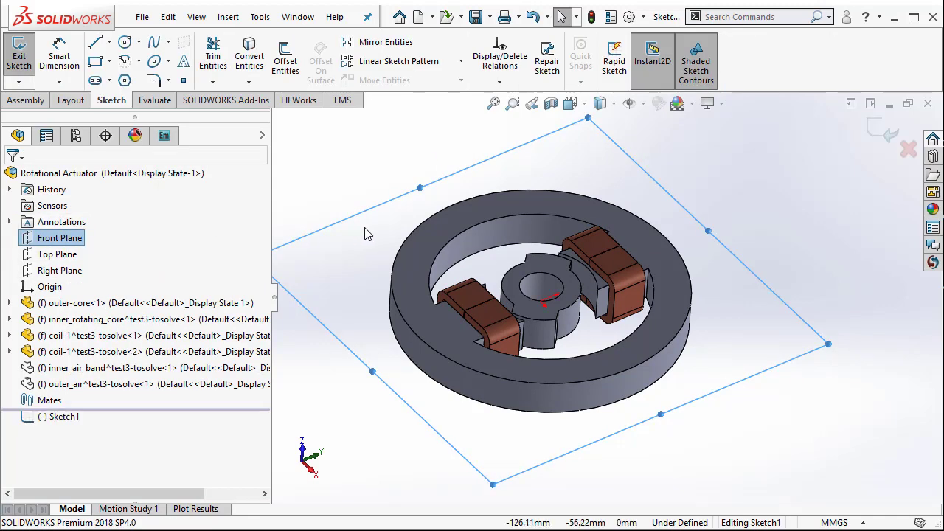
key(space)
click(532, 105)
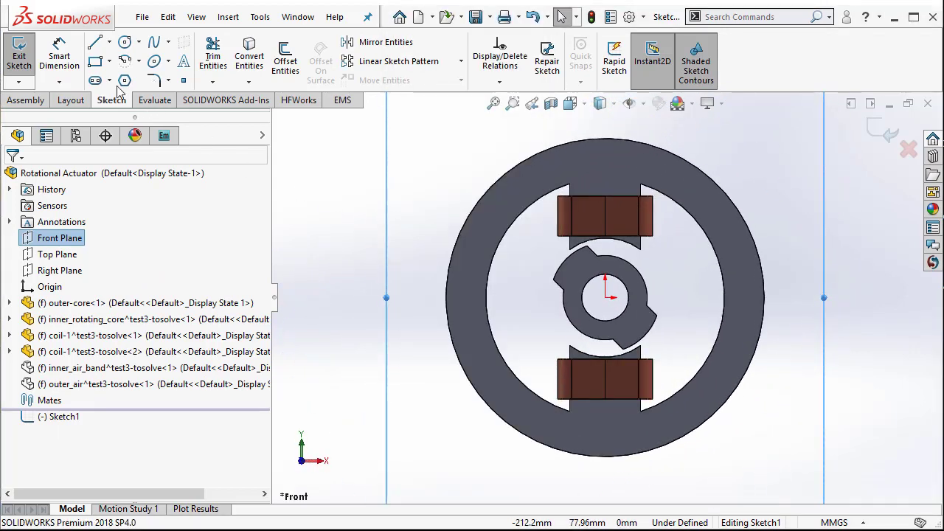
click(100, 43)
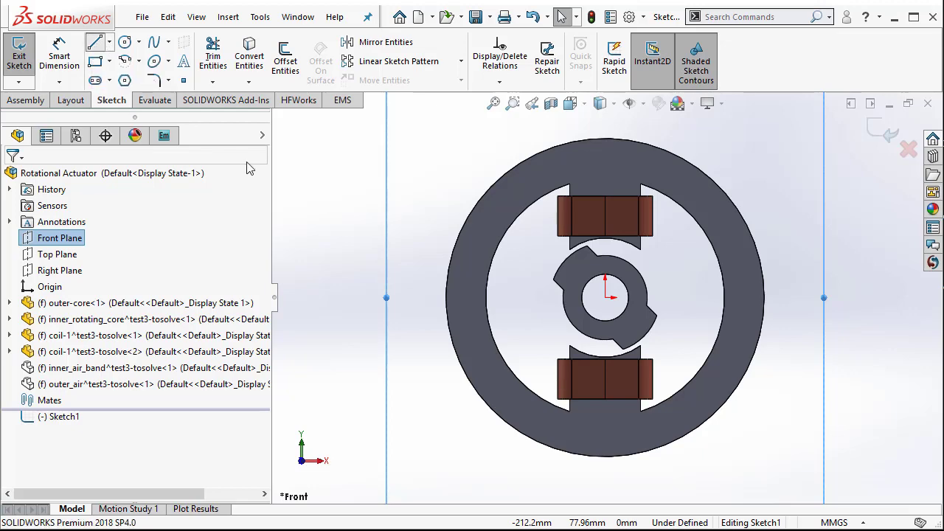
Step: Draw a vertical line from the outer ring's top quadrant to its bottom quadrant, then exit the sketch
click(605, 138)
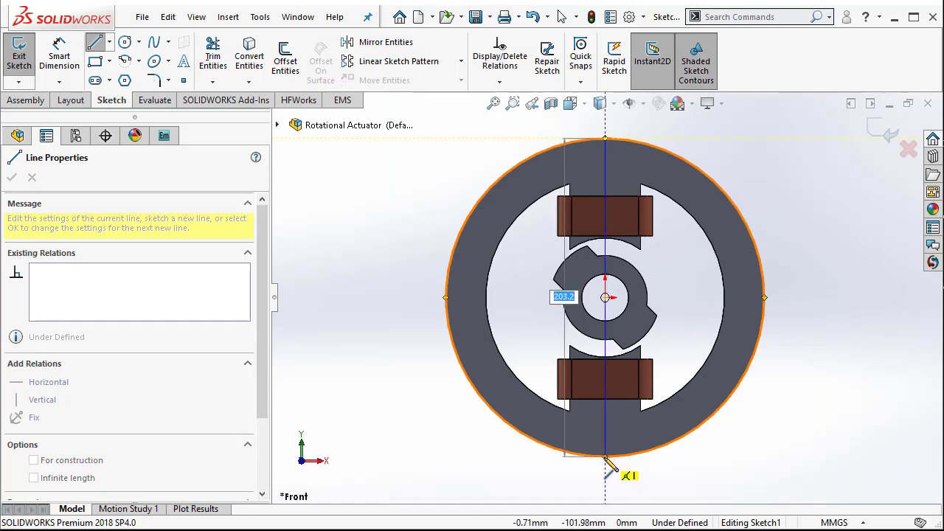
click(605, 457)
key(Escape)
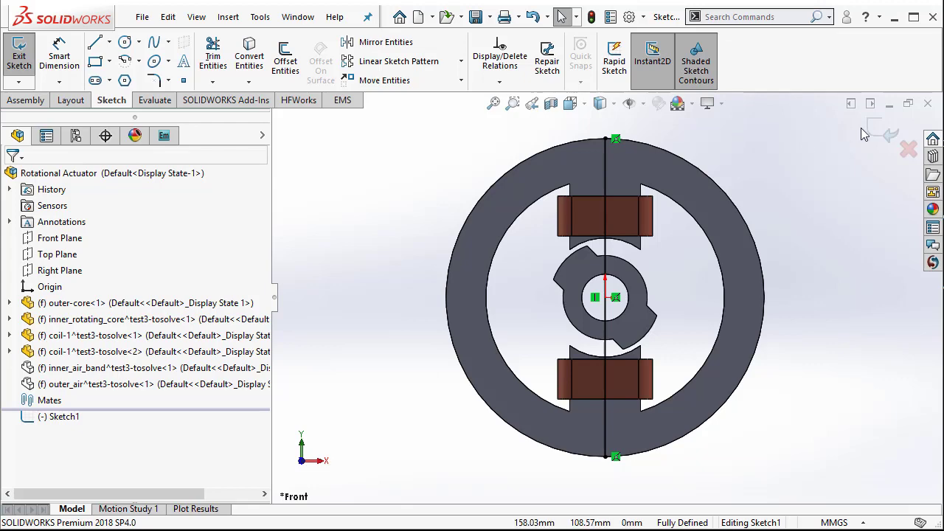
click(881, 127)
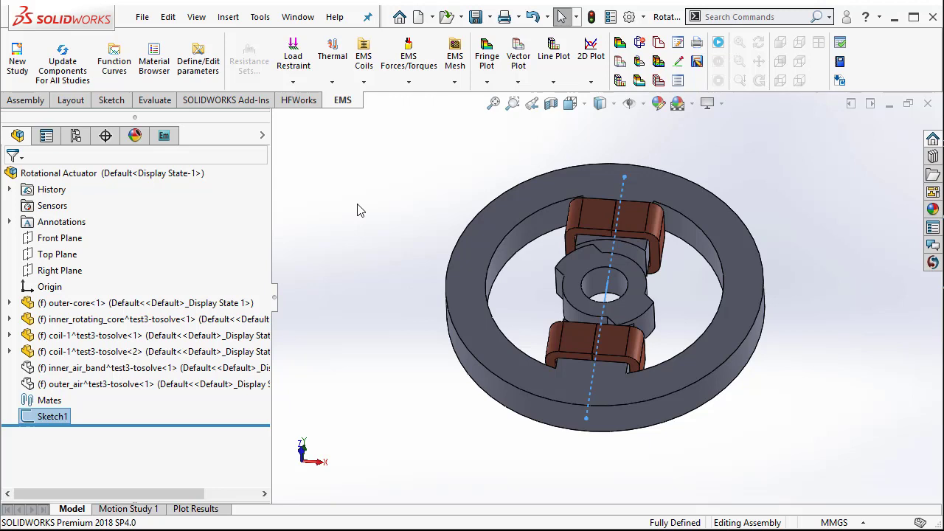
Step: Create reference Point1 at the line's top endpoint and check it in the tree
click(230, 21)
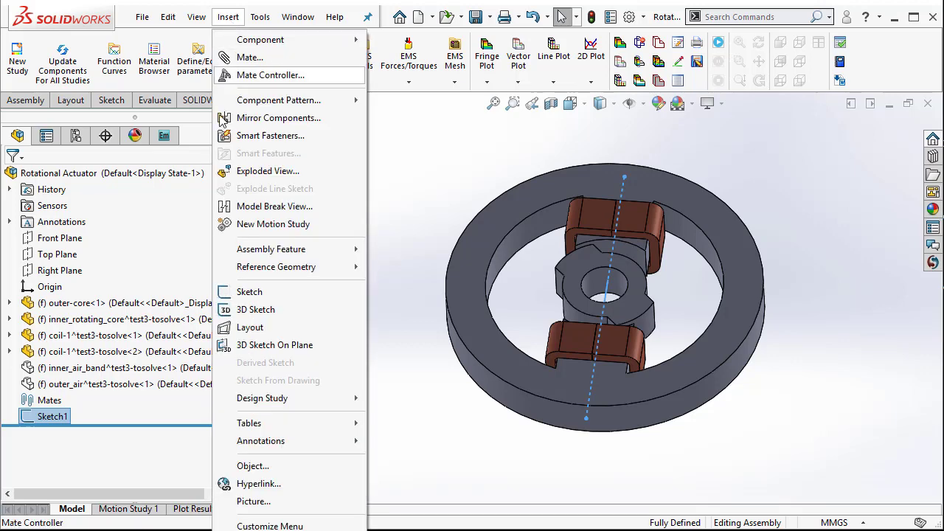
mouse_move(264, 271)
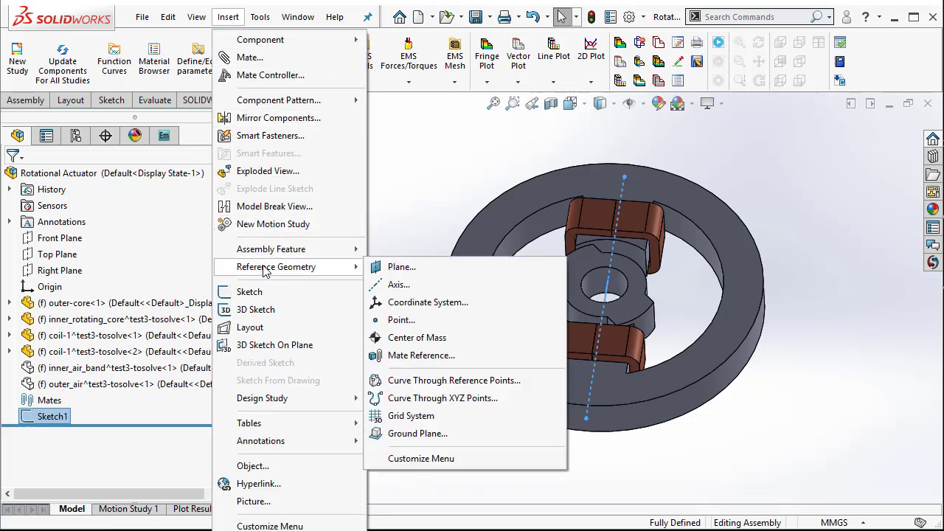
click(395, 320)
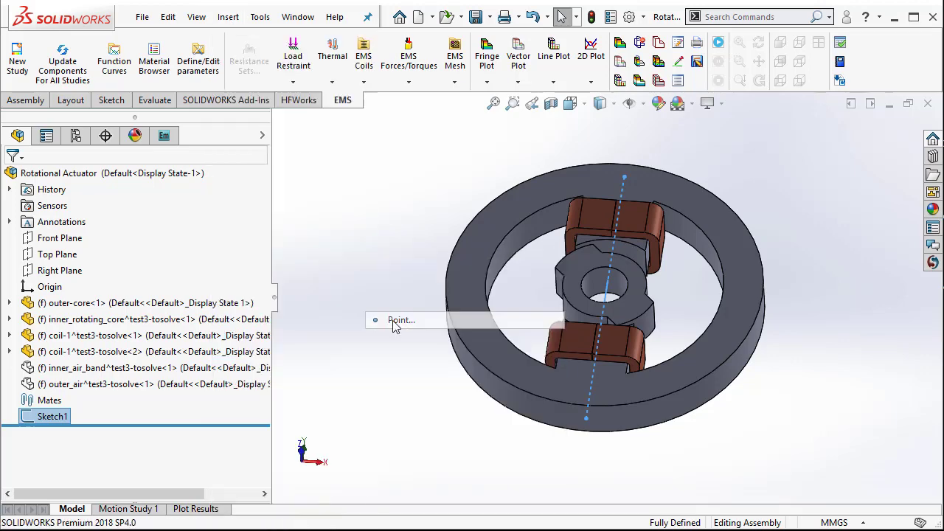
click(624, 179)
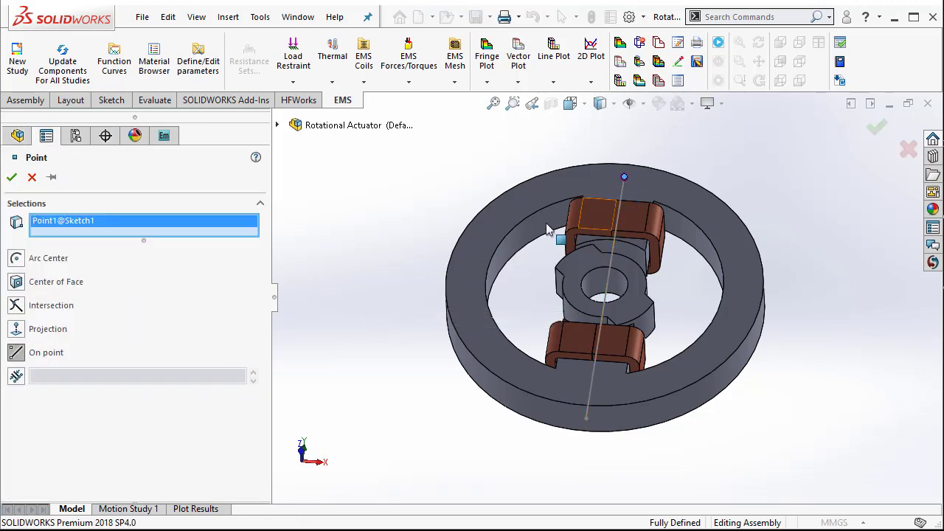
click(12, 177)
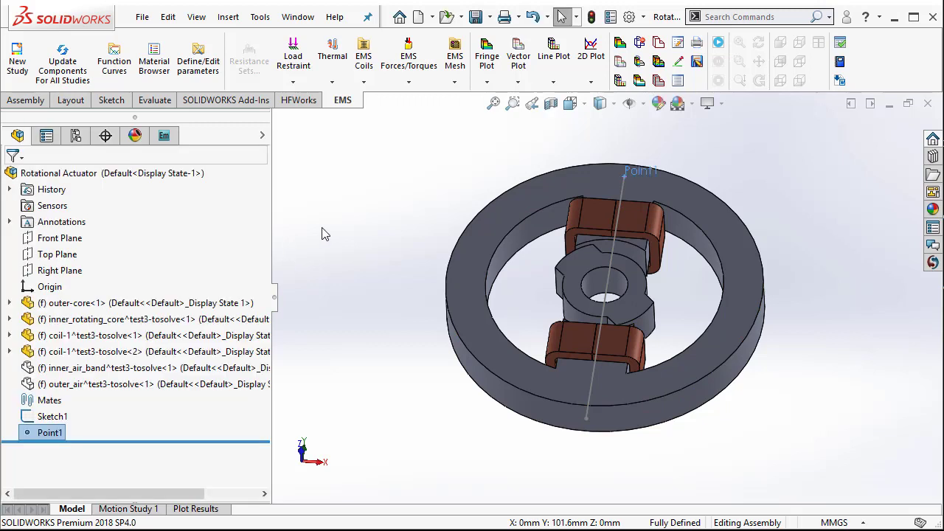
click(57, 436)
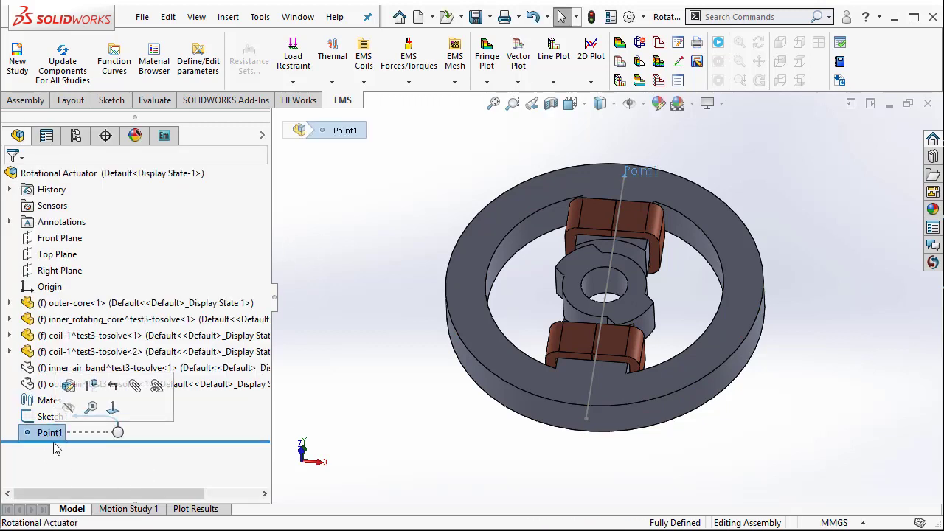
click(371, 249)
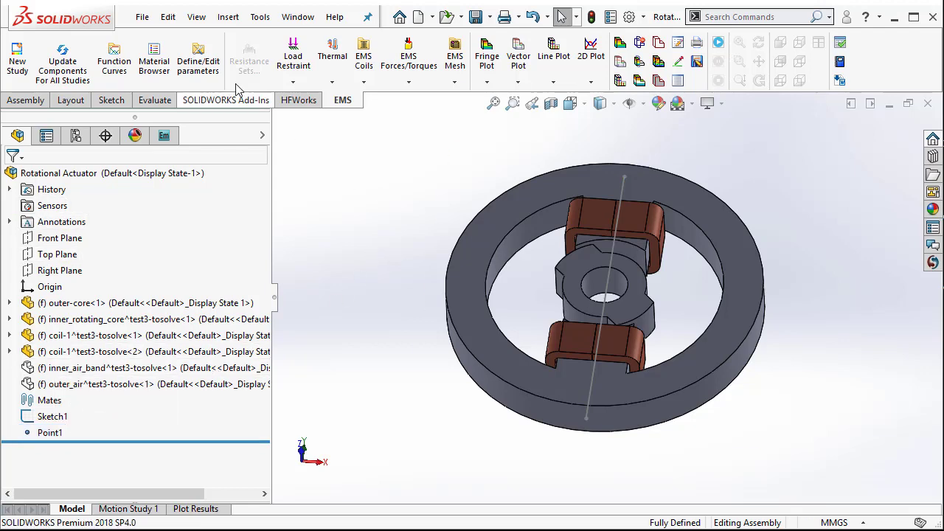
click(229, 17)
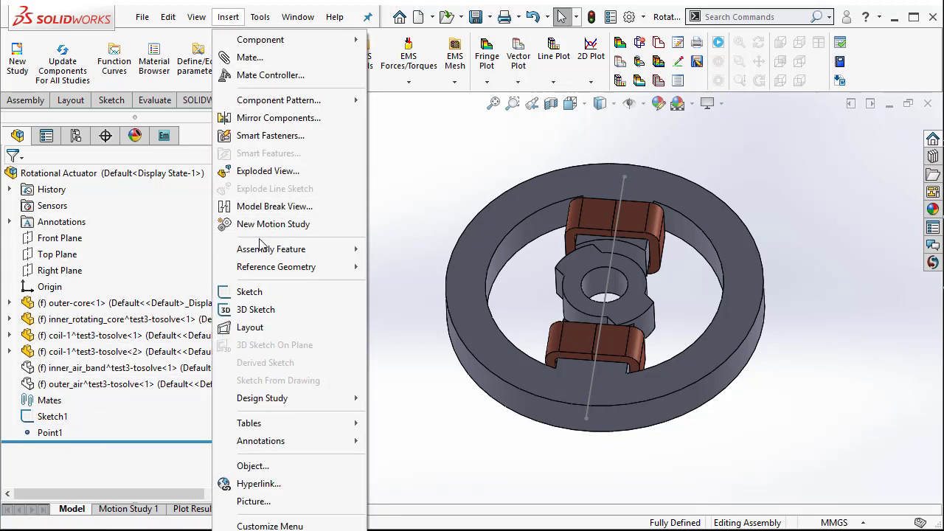
Step: Create reference Point2 at the line's bottom endpoint and check where Point1 sits
mouse_move(298, 274)
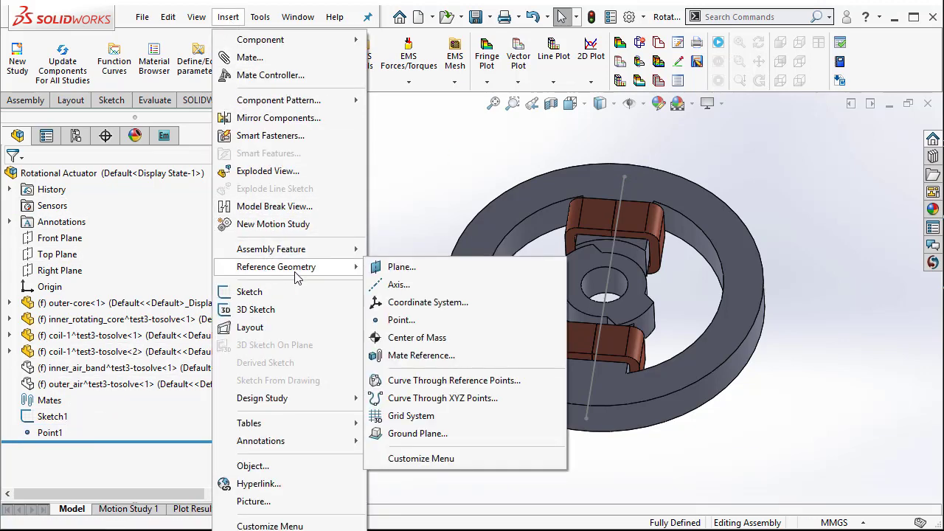
click(399, 320)
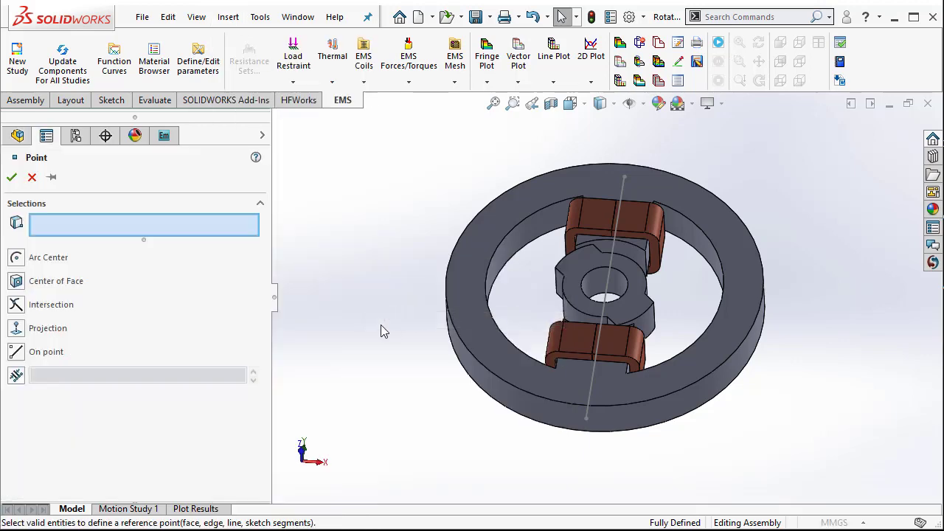
click(587, 420)
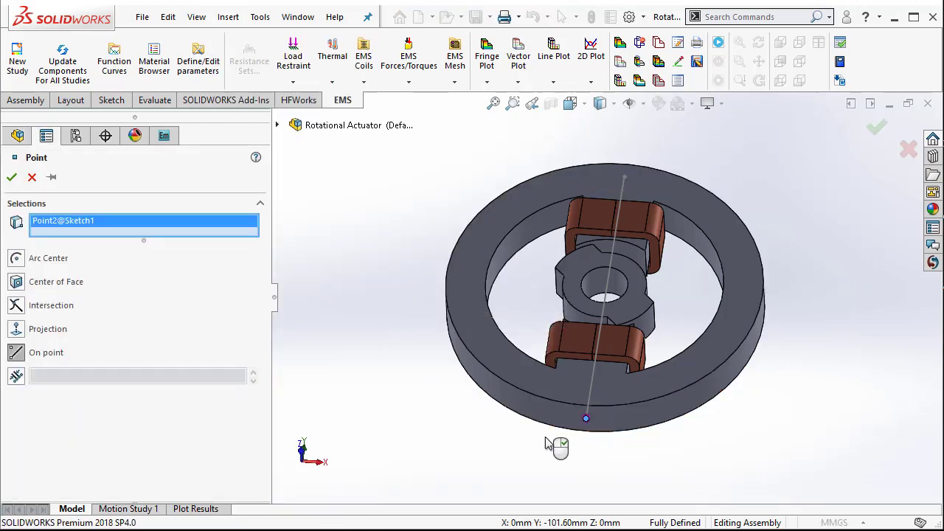
click(12, 177)
click(405, 196)
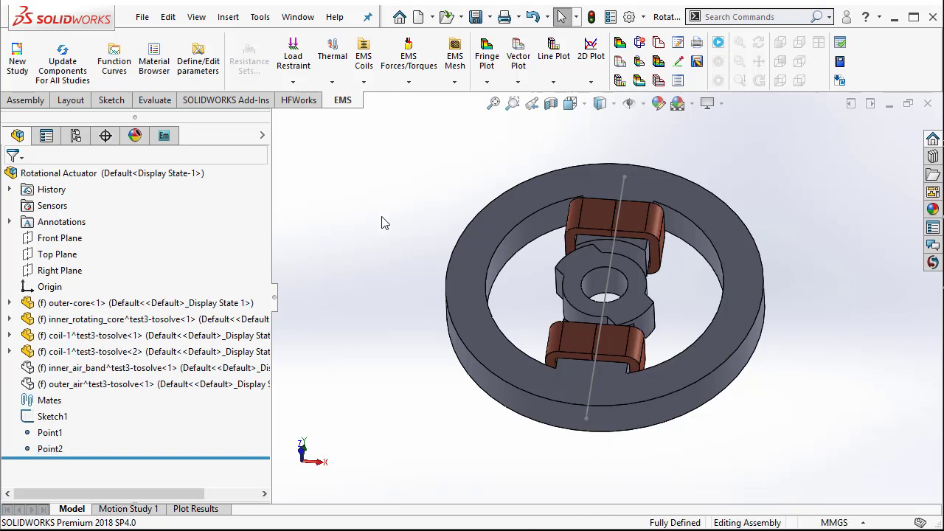
click(48, 433)
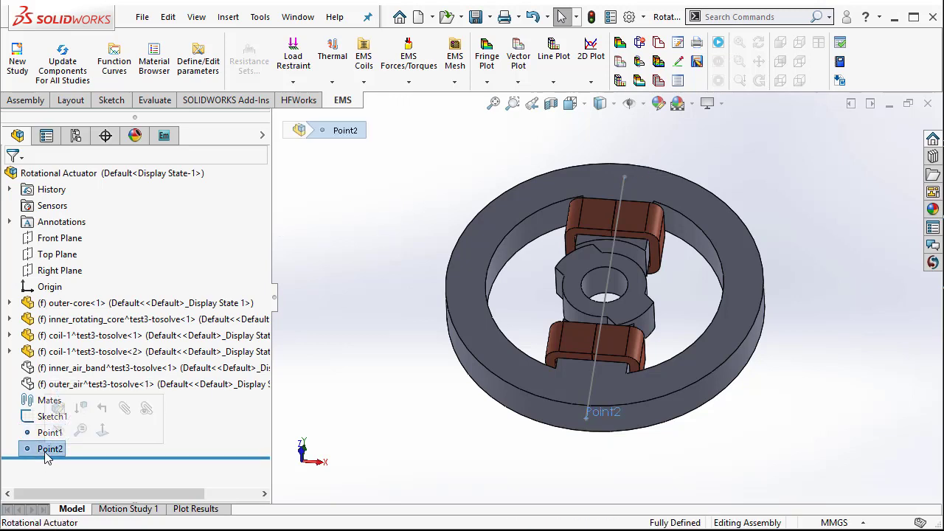
click(363, 272)
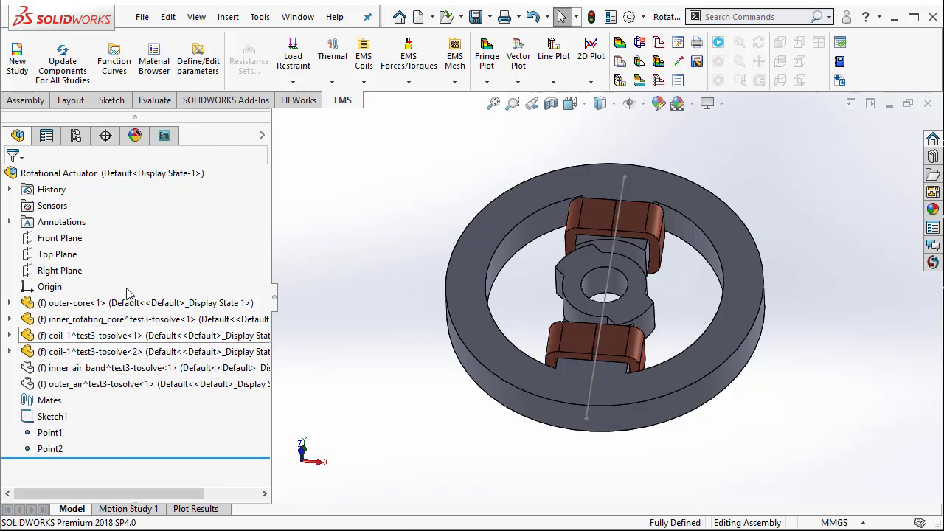
Step: Create a 2D Linear plot from Study 1's Magnetic Flux Density results
click(164, 137)
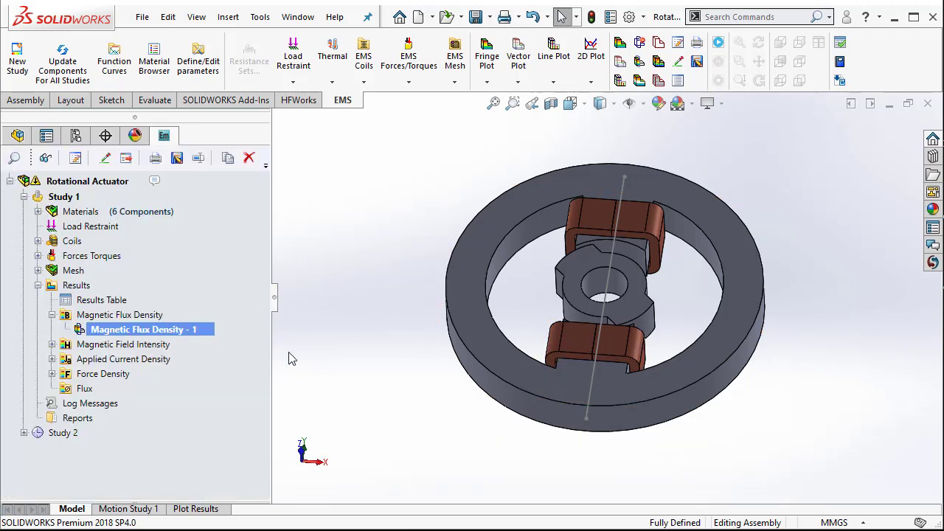
right_click(126, 316)
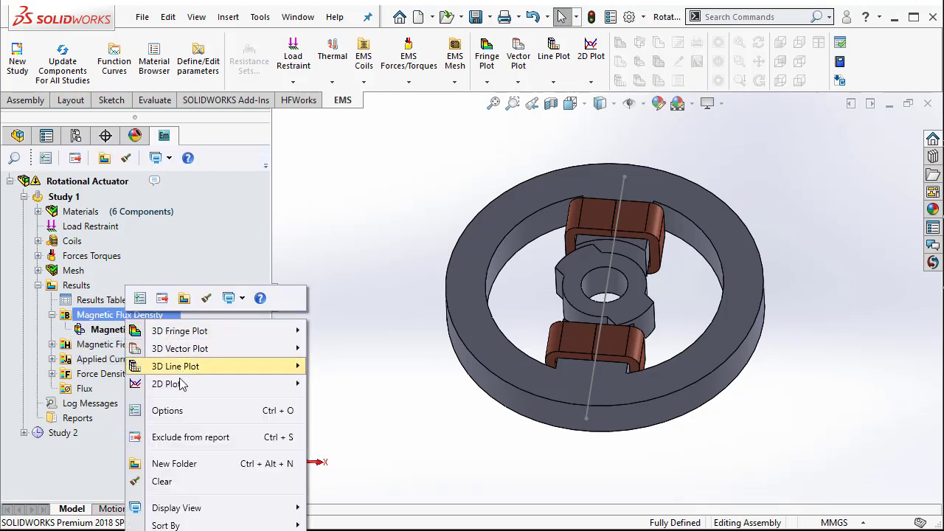
mouse_move(182, 383)
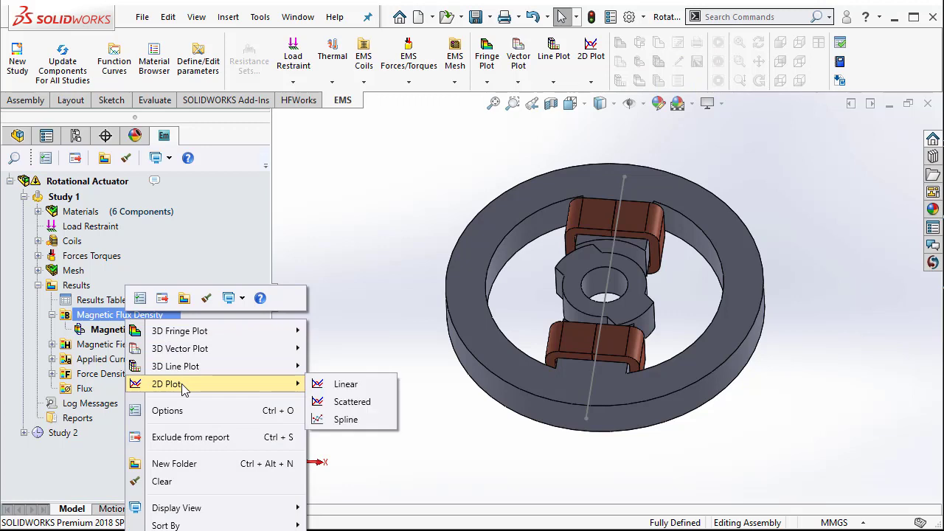
click(344, 385)
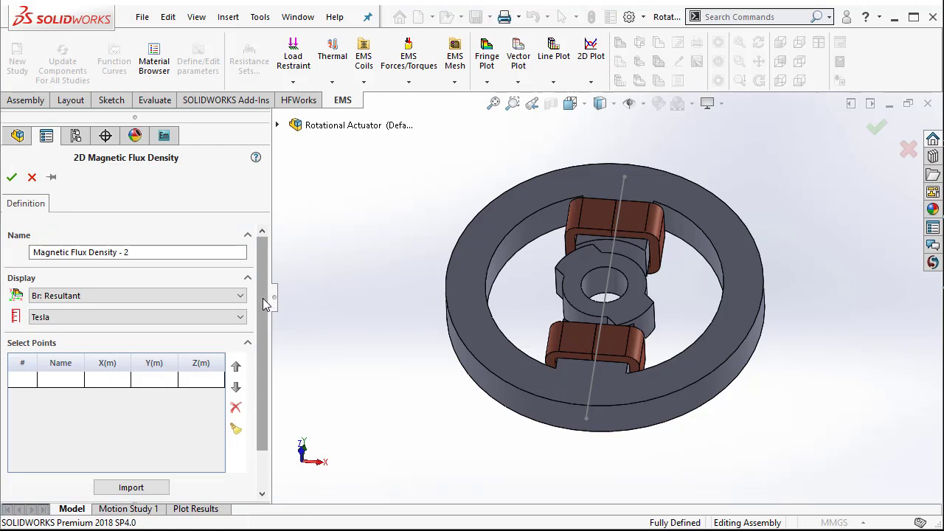
drag(263, 298, 263, 304)
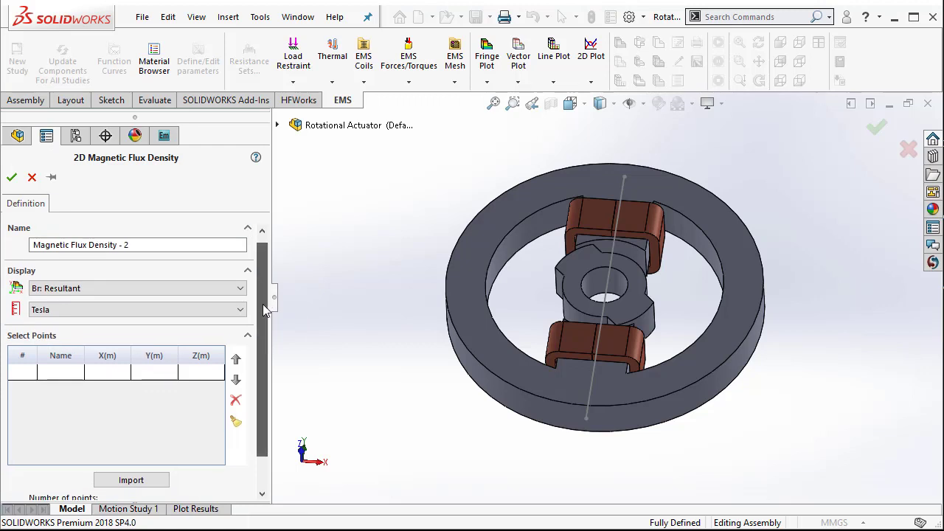
Step: Import Point1 and Point2 as endpoints, keep Br: Resultant in Tesla, use 60 points, and confirm
click(140, 488)
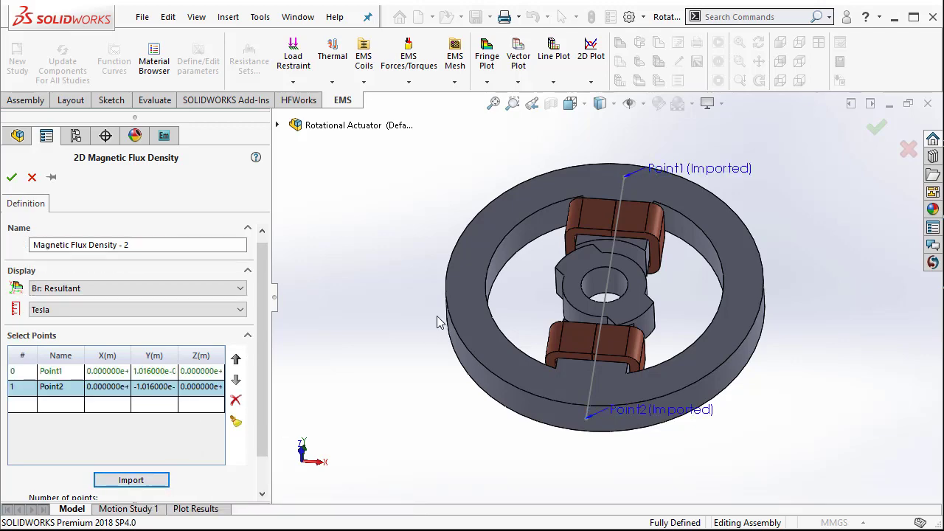
click(279, 127)
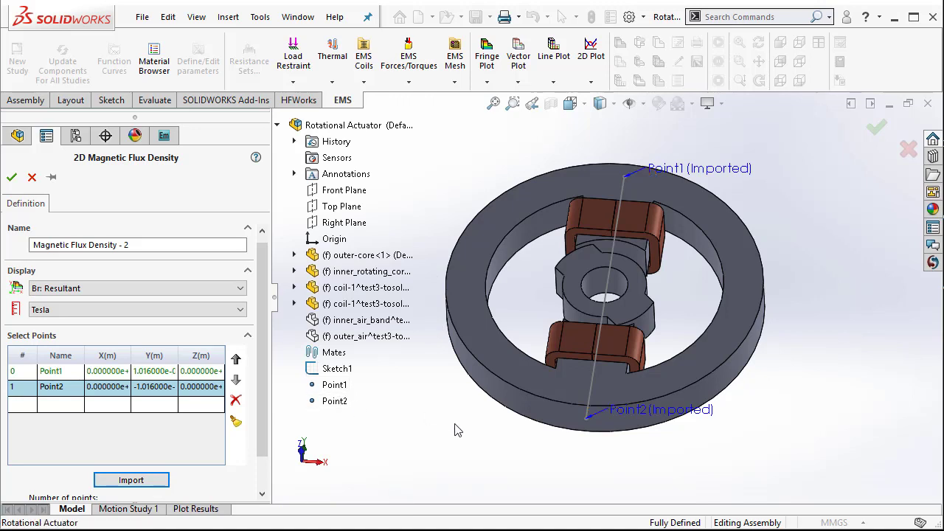
click(59, 378)
click(60, 388)
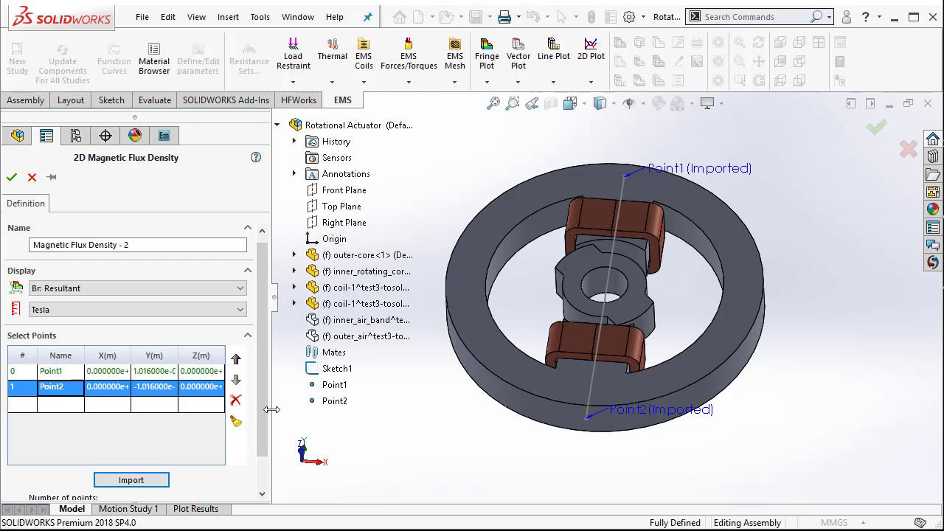
click(113, 288)
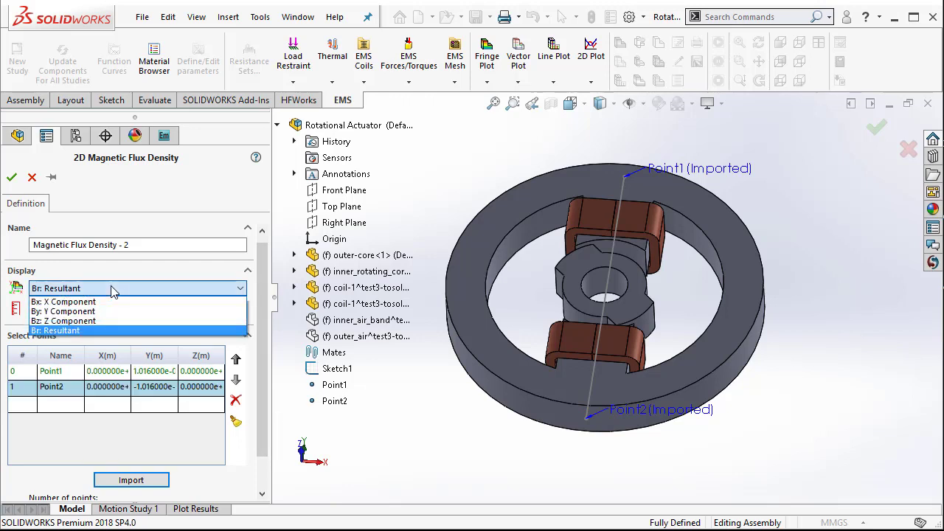
click(113, 288)
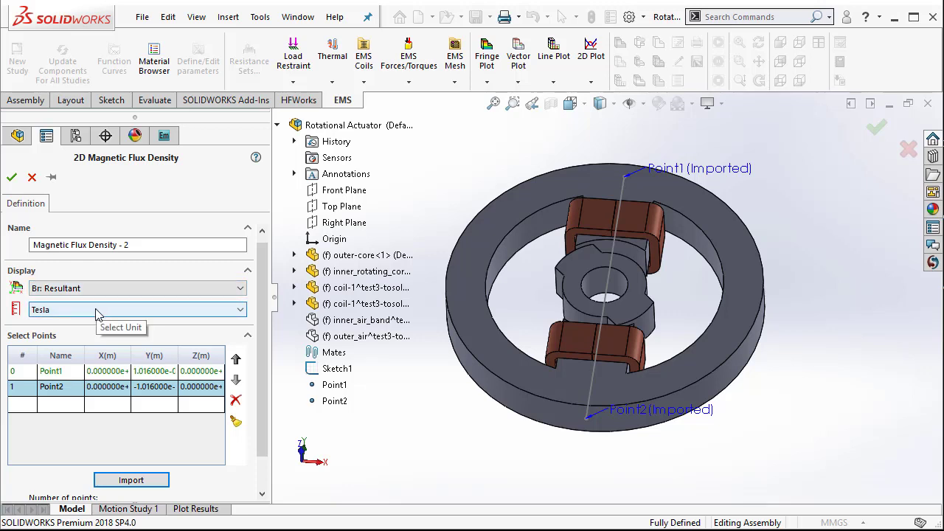
scroll(264, 324, down, 1)
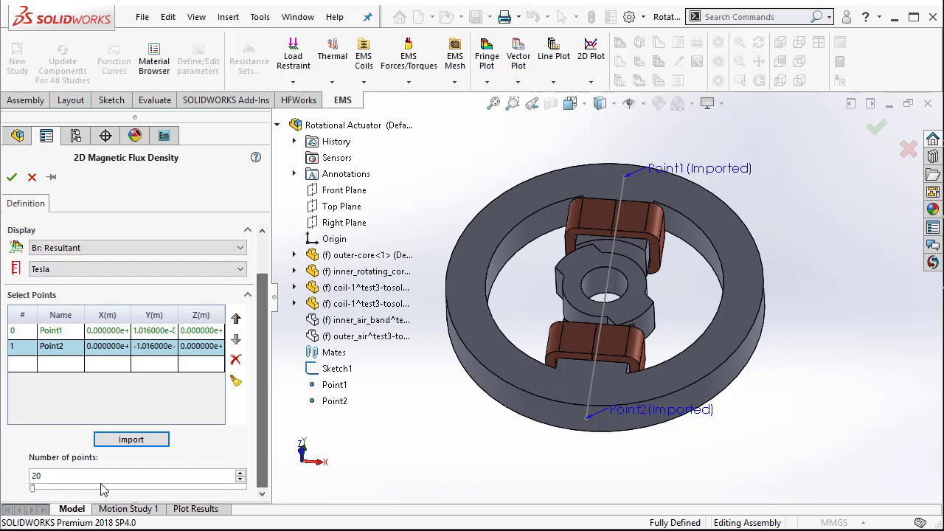
click(64, 475)
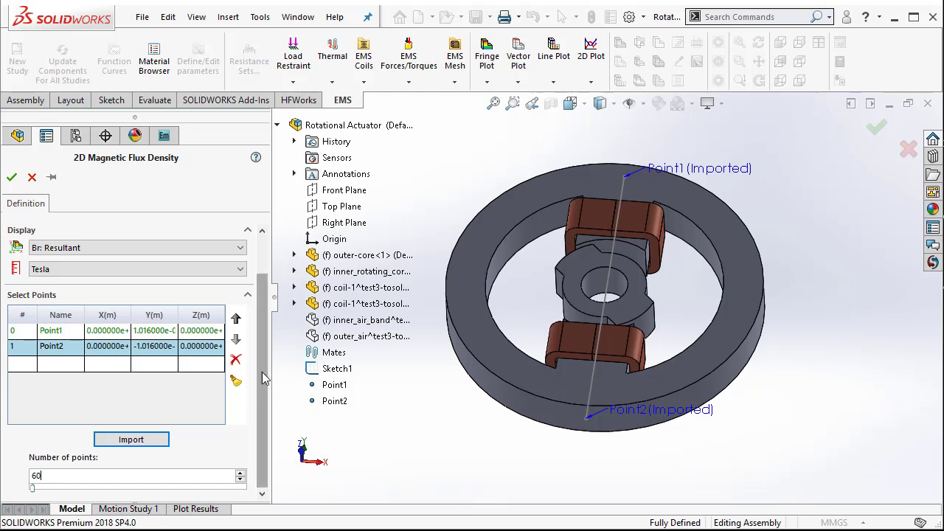
scroll(266, 397, up, 1)
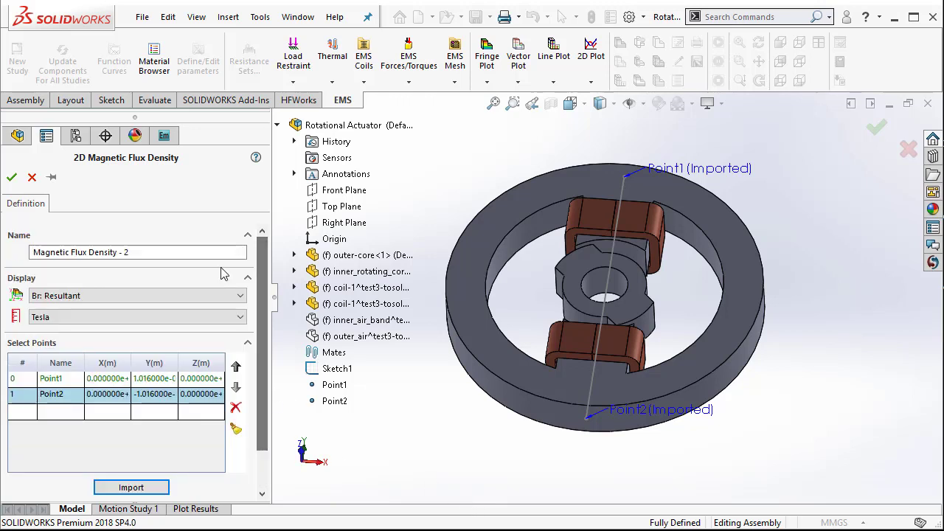
click(11, 177)
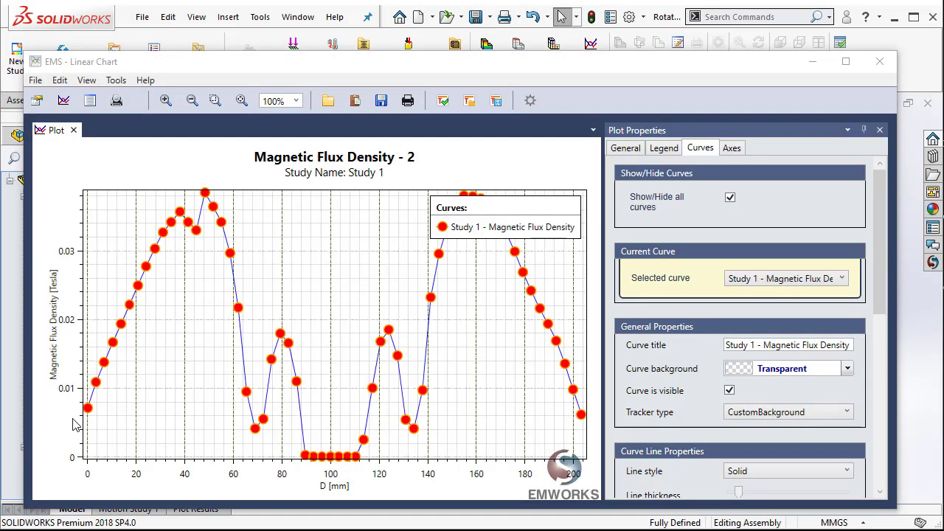
Step: Move the chart's Curves legend to the top middle
drag(515, 211, 294, 224)
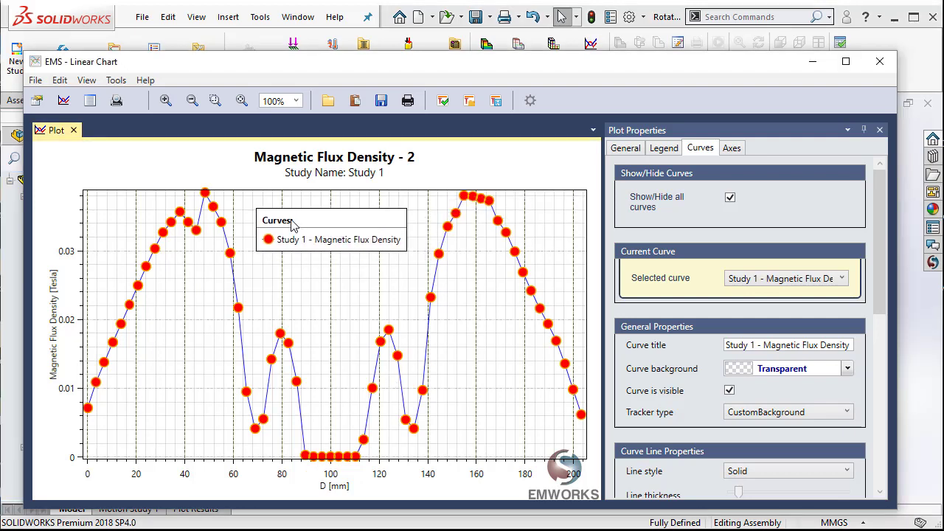
Step: Show the Curve Points listing and highlight rows at distances 0 through 17.22034 on the plot
click(90, 104)
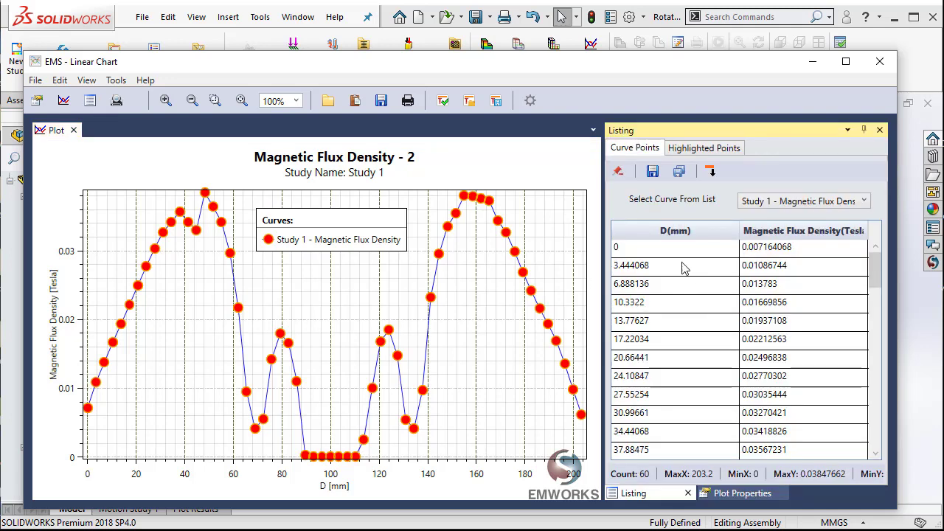
drag(680, 251, 679, 322)
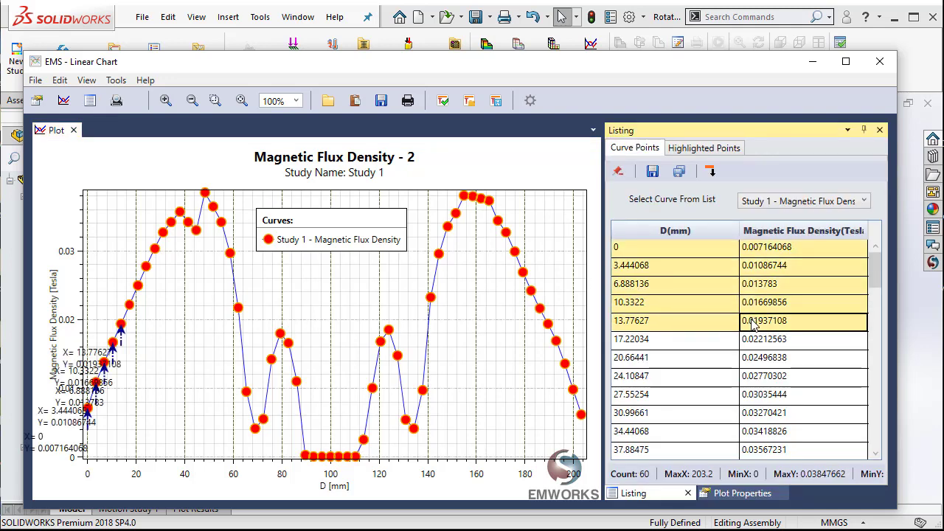
click(714, 348)
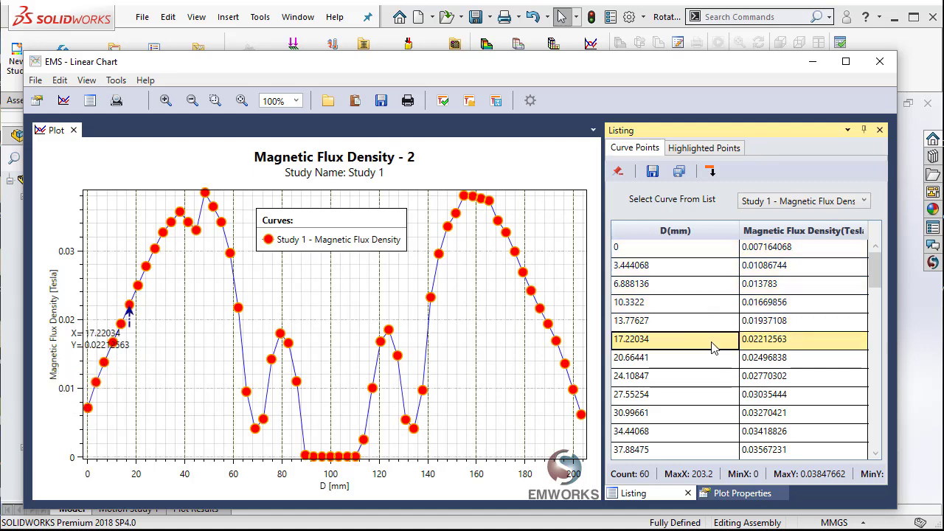
click(646, 250)
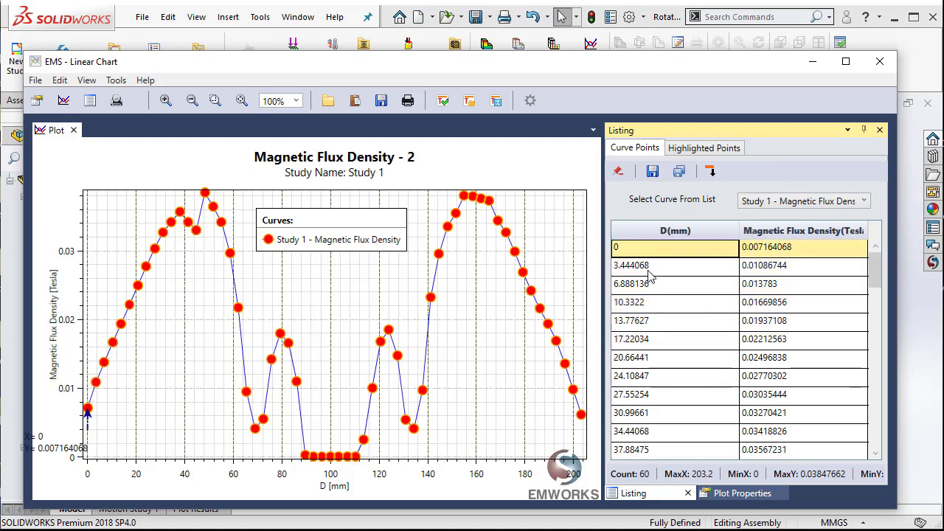
click(648, 269)
click(650, 286)
click(653, 321)
click(792, 252)
click(791, 266)
click(794, 287)
click(796, 322)
drag(877, 275, 876, 419)
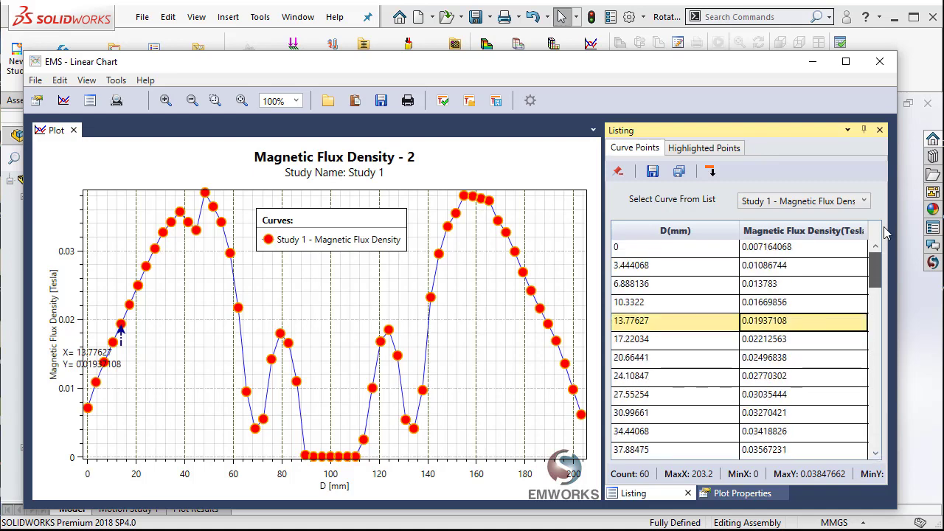